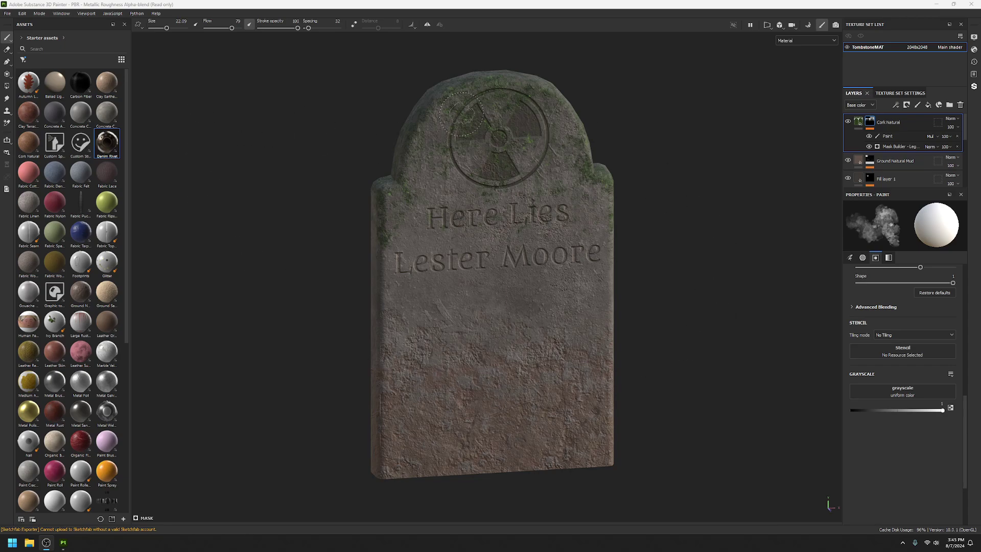
# Step: Open Export Textures and select the Sketchfab output template at 2048 size
pyautogui.click(8, 14)
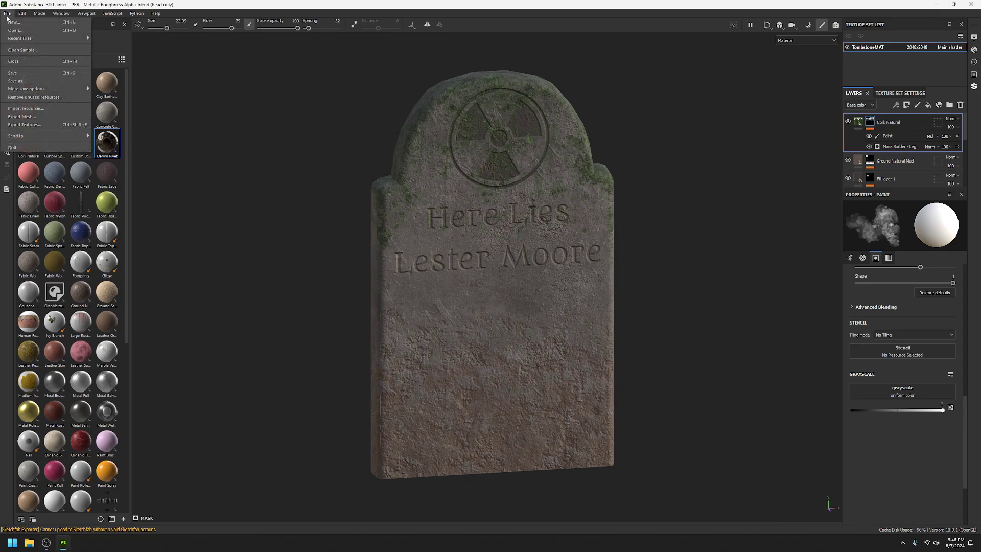
pyautogui.click(25, 125)
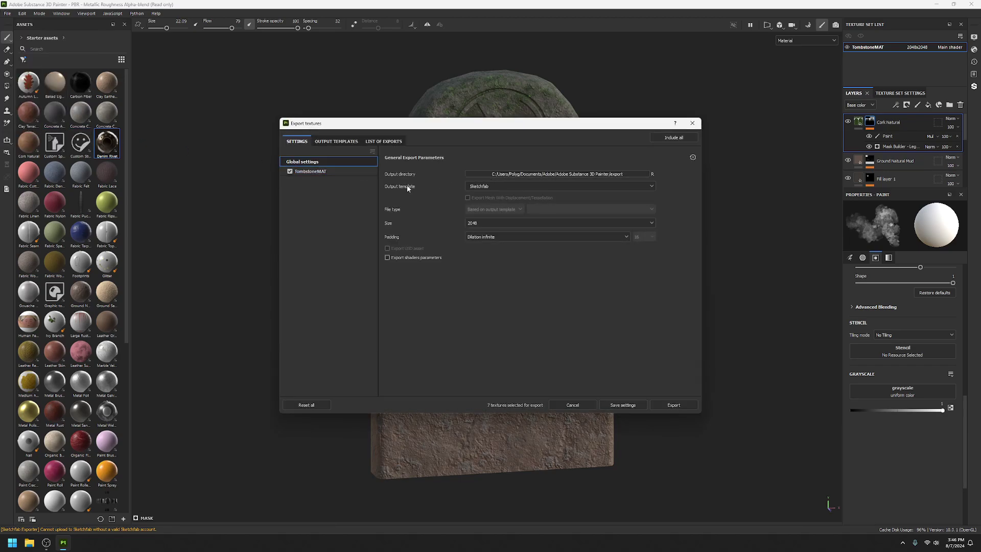
pyautogui.click(494, 186)
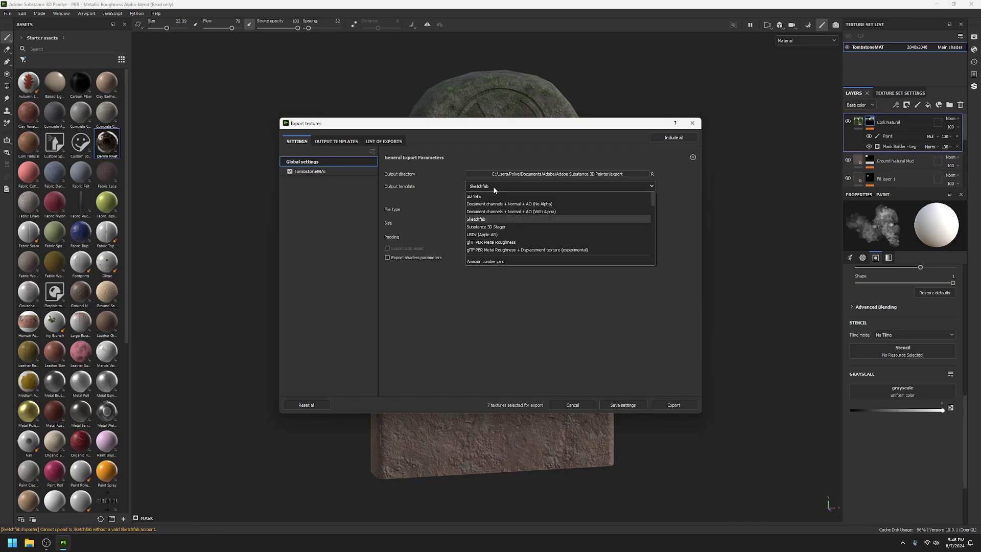
pyautogui.click(481, 219)
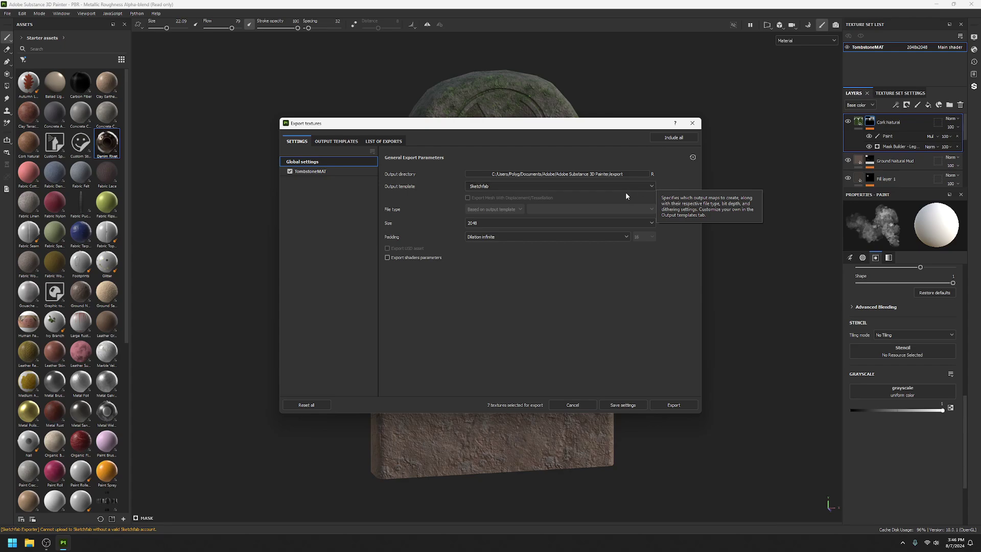
pyautogui.click(502, 224)
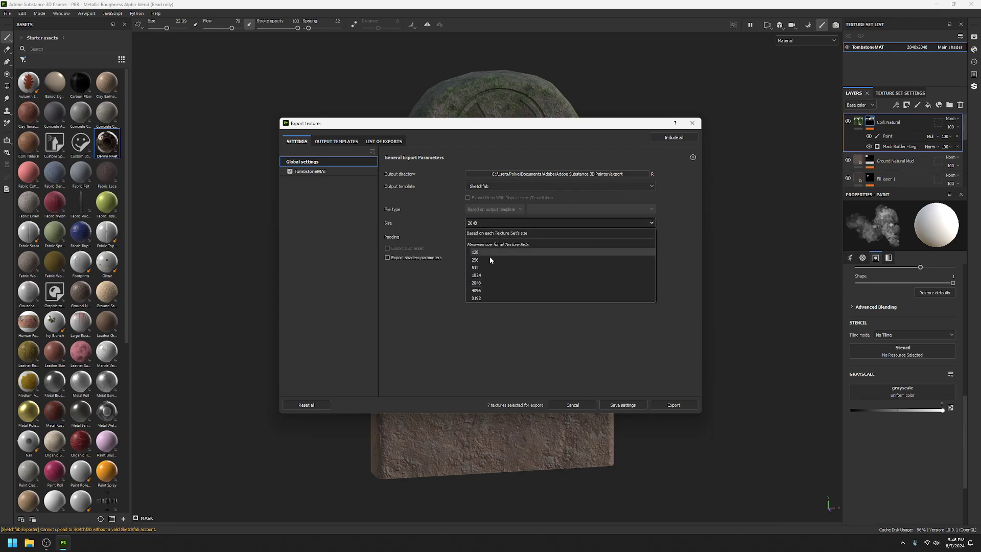
pyautogui.click(483, 283)
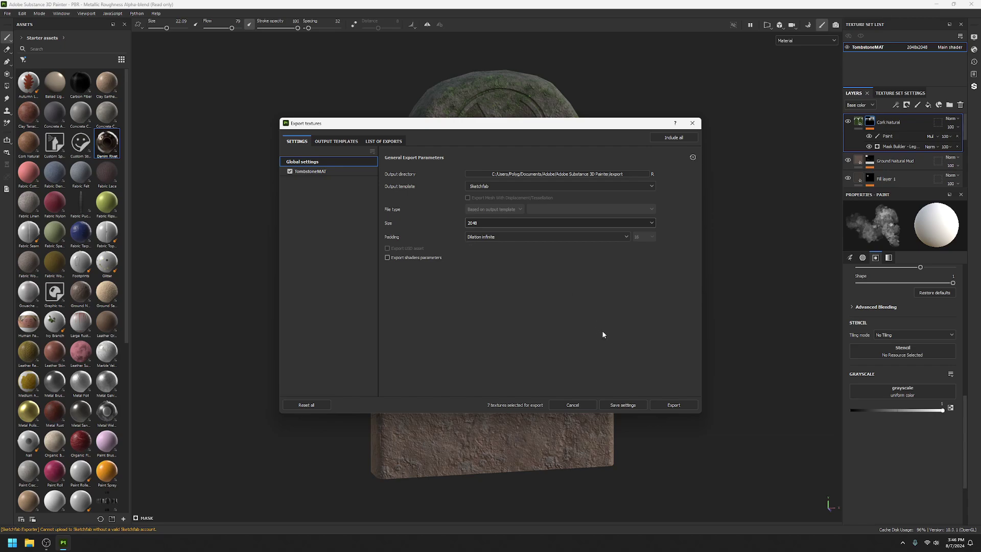
# Step: Export the textures, then log in to Sketchfab with the account e-mail and password
pyautogui.click(673, 405)
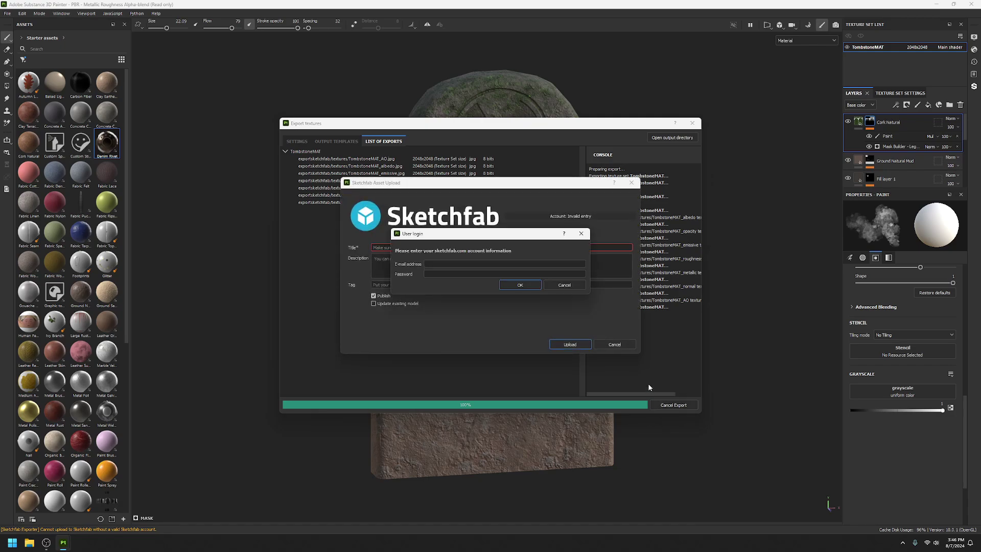
pyautogui.click(458, 263)
pyautogui.click(463, 266)
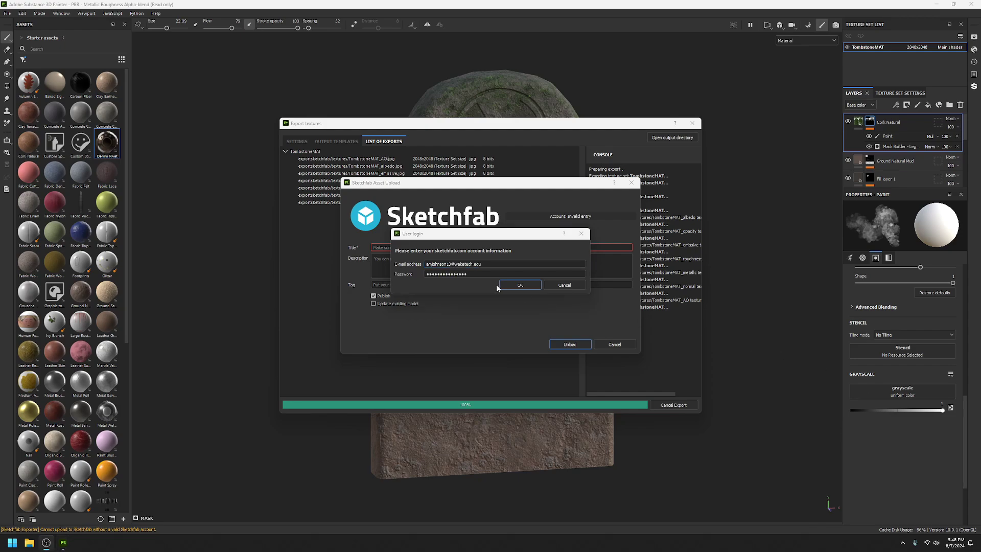
pyautogui.click(516, 285)
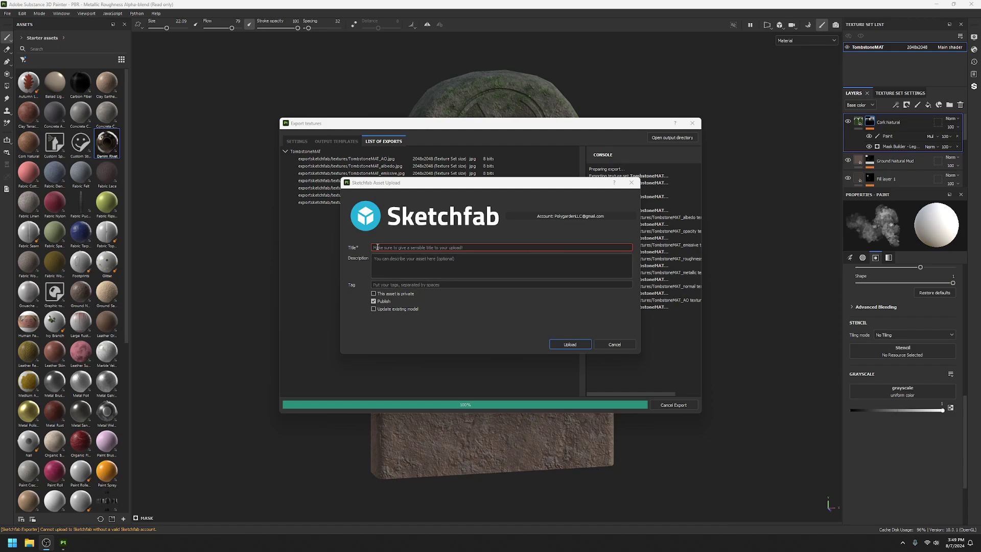
# Step: Enter 'Tombstone' as the title of the Sketchfab upload
pyautogui.click(454, 242)
pyautogui.write('omb')
pyautogui.press('BackSpace')
pyautogui.press('BackSpace')
pyautogui.press('BackSpace')
pyautogui.press('BackSpace')
pyautogui.write('TOM')
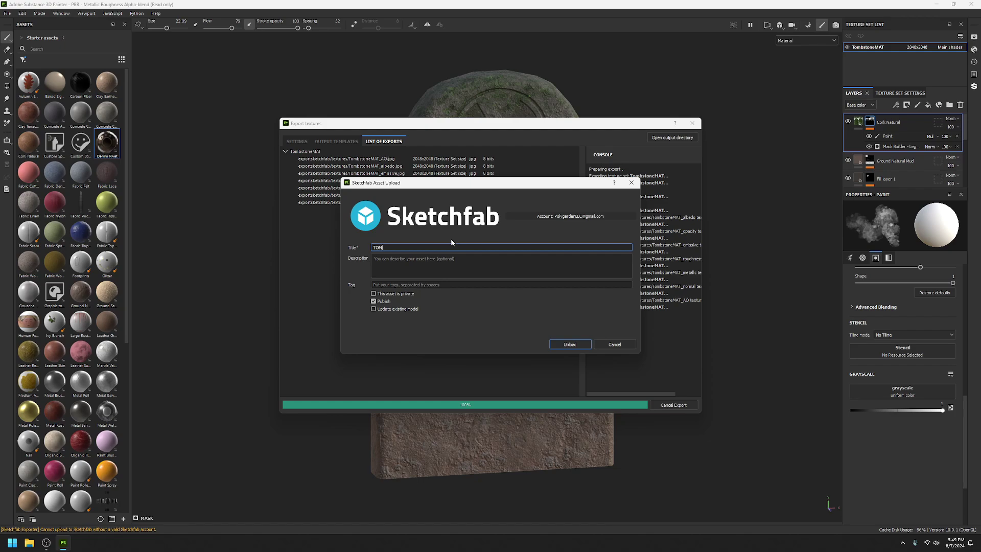
pyautogui.press('BackSpace')
pyautogui.write('ombstone')
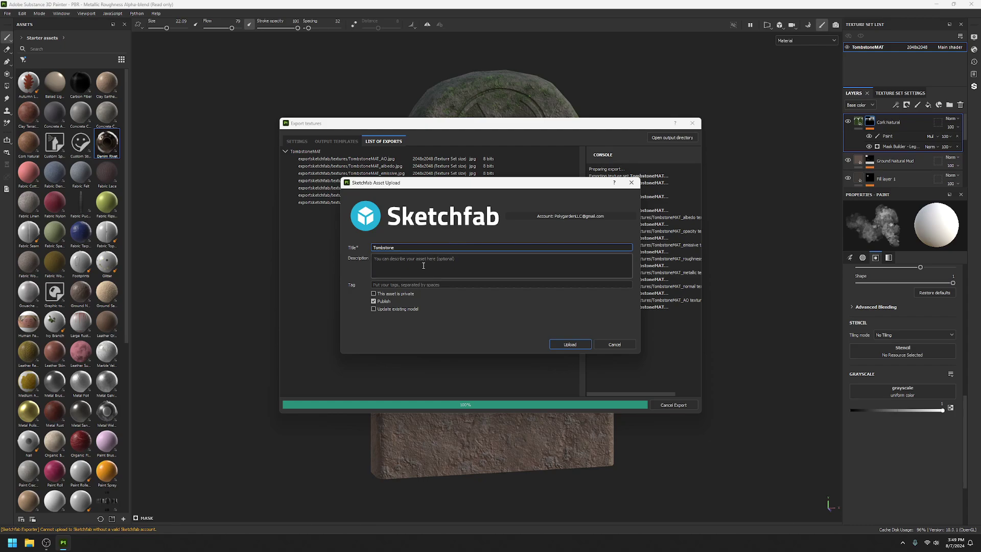
# Step: Add the description 'example for class' and upload the model
pyautogui.click(423, 265)
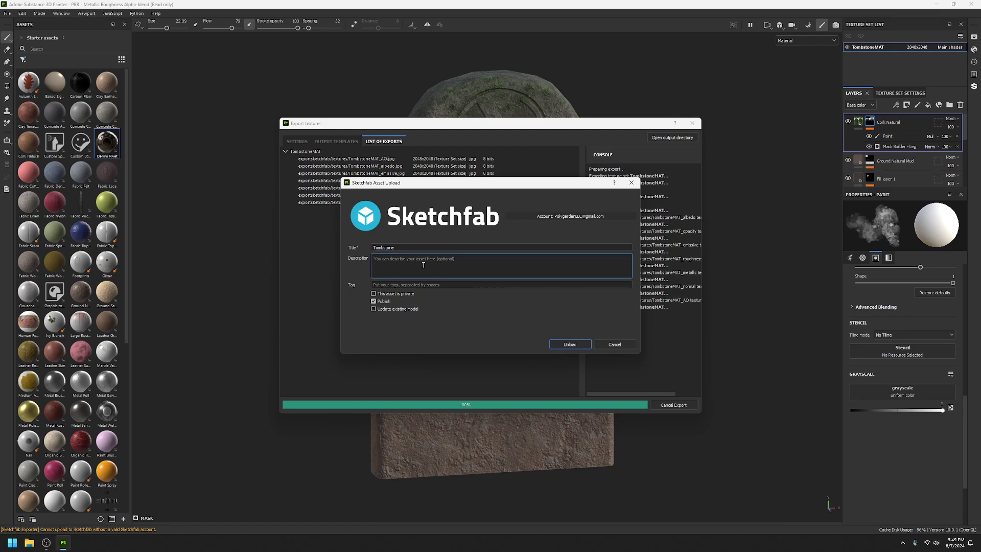
pyautogui.write('example for class')
pyautogui.click(571, 346)
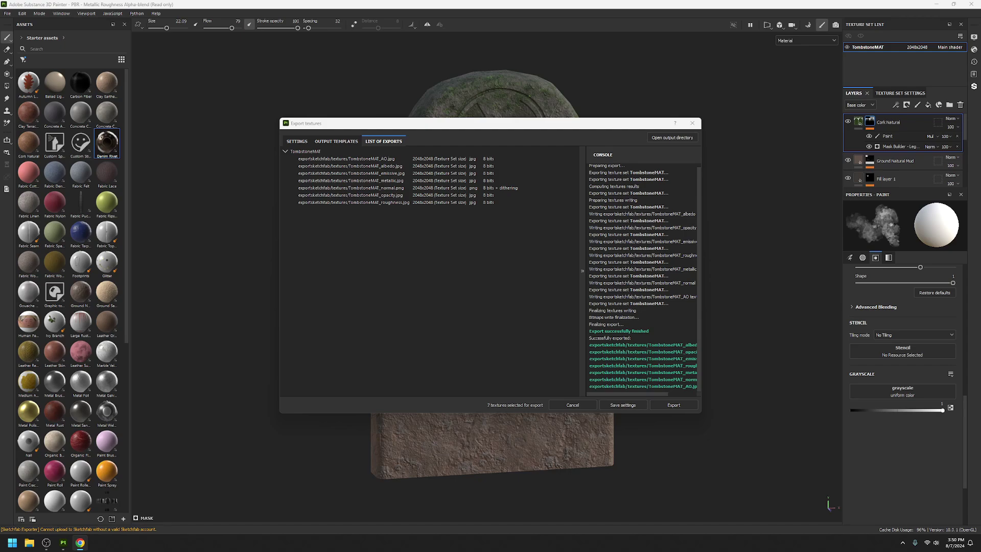
# Step: In the browser, open Edit Properties for the Tombstone draft and check the Categories list
pyautogui.moveTo(980, 220)
pyautogui.mouseDown()
pyautogui.moveTo(906, 235)
pyautogui.moveTo(470, 93)
pyautogui.moveTo(479, 3)
pyautogui.moveTo(482, 34)
pyautogui.moveTo(482, 23)
pyautogui.mouseUp()
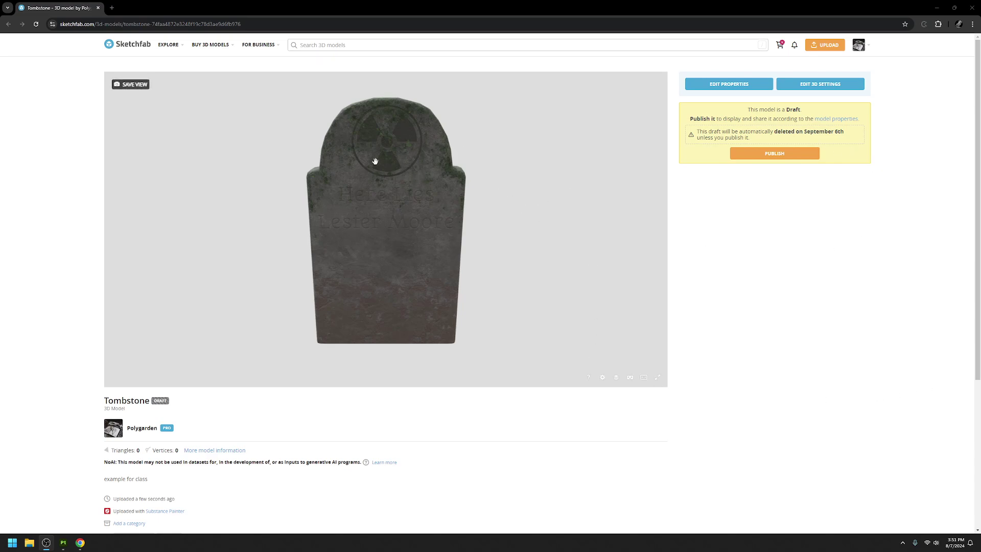
pyautogui.click(725, 85)
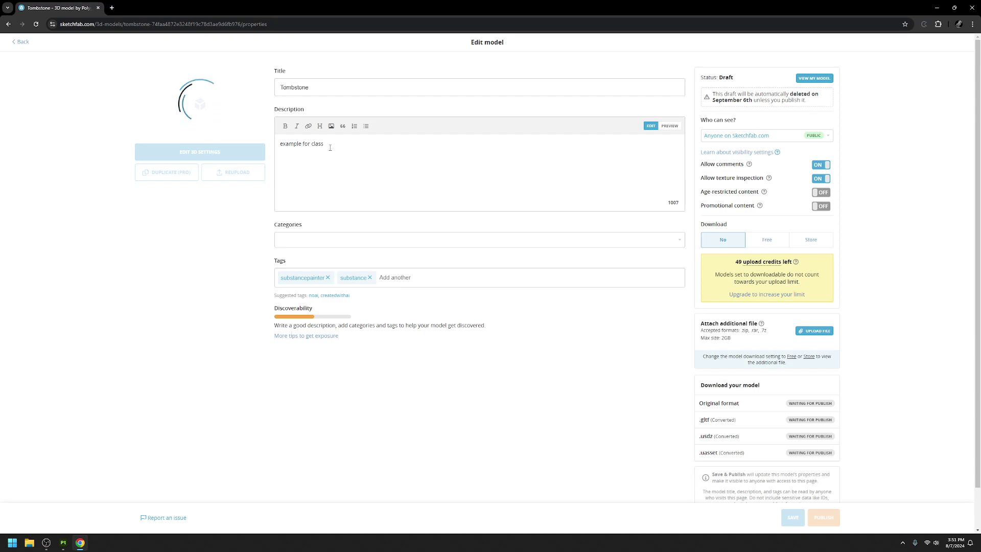
pyautogui.click(370, 242)
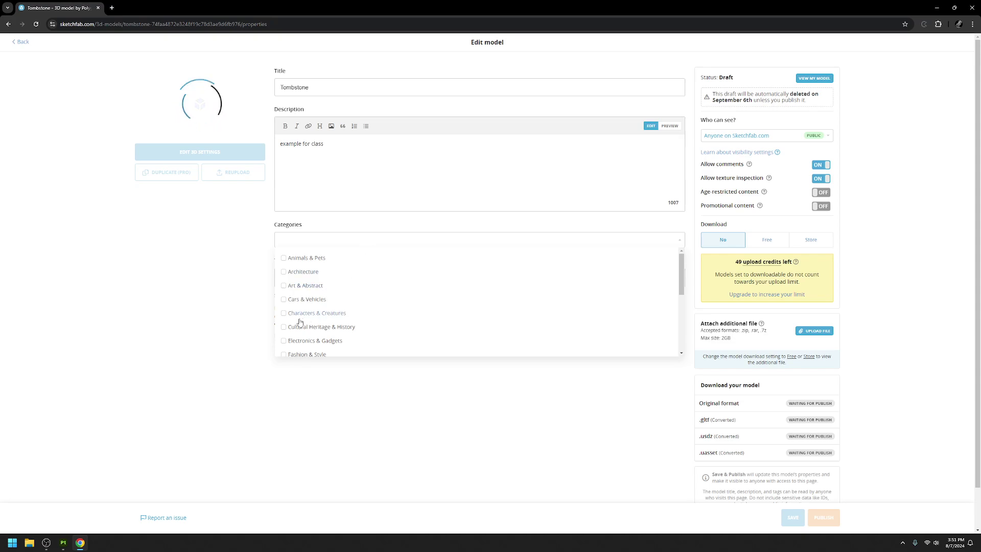
pyautogui.click(235, 278)
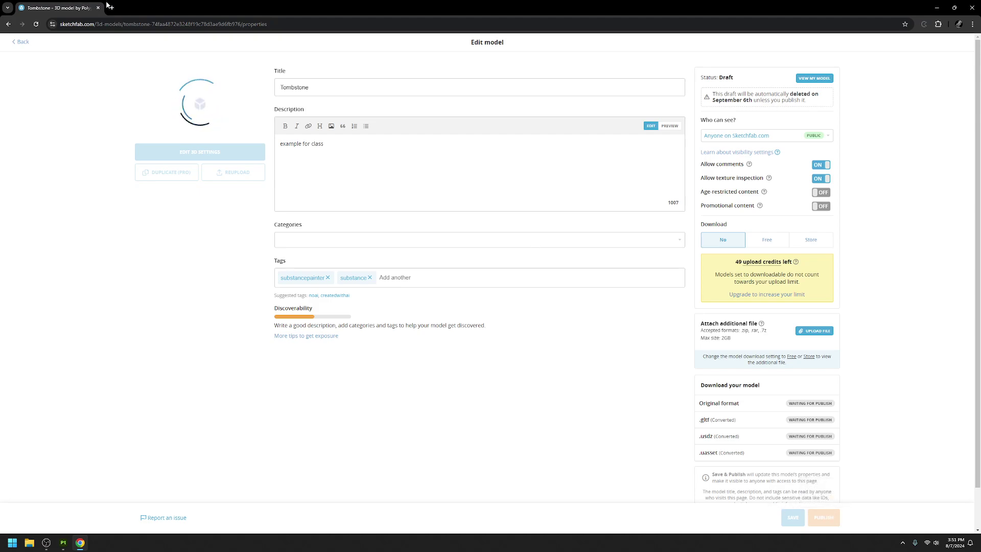
# Step: Open the 3D settings editor, frame the tombstone and save the view
pyautogui.click(8, 24)
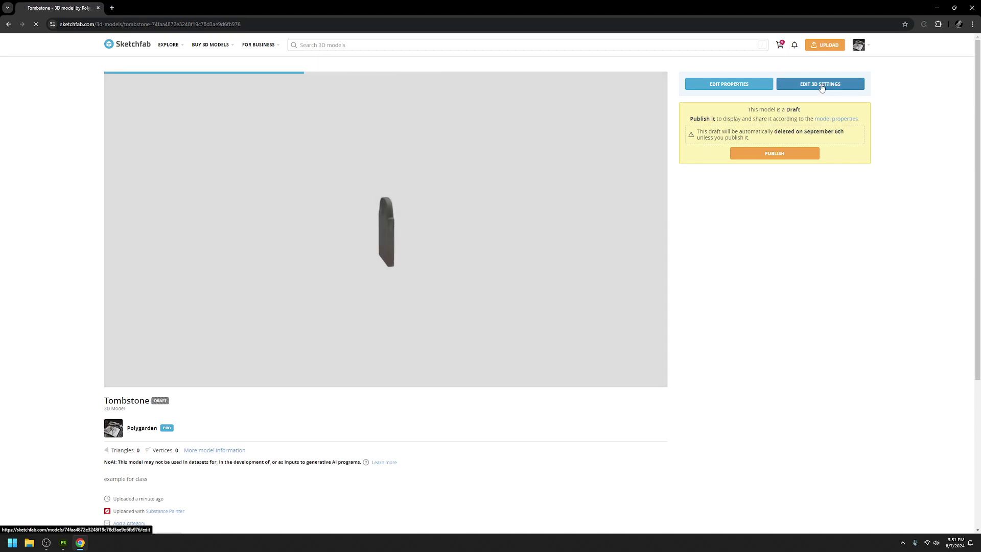
pyautogui.click(822, 85)
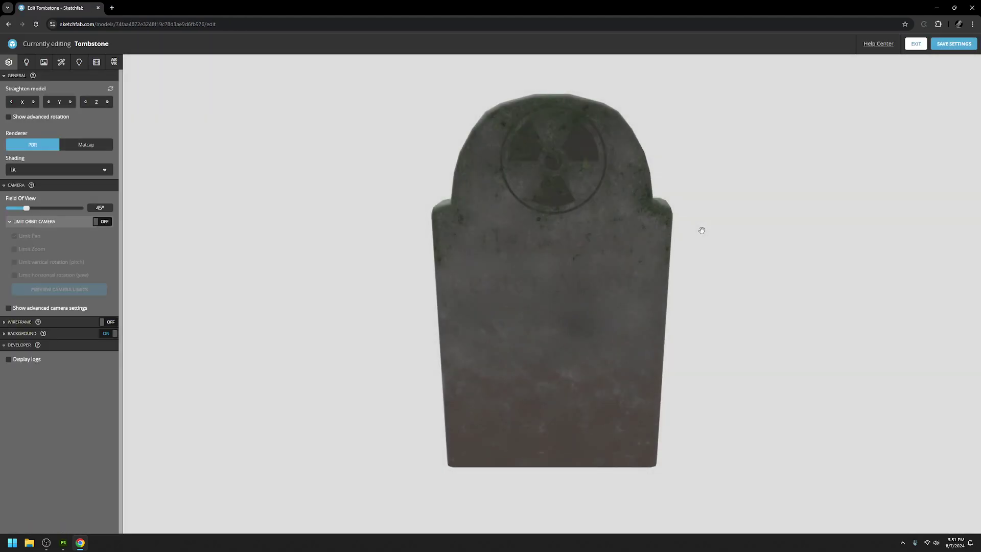
pyautogui.moveTo(562, 219); pyautogui.dragTo(578, 271)
pyautogui.scroll(5, 582, 235)
pyautogui.scroll(-2, 580, 227)
pyautogui.moveTo(578, 271); pyautogui.dragTo(602, 273, button='right')
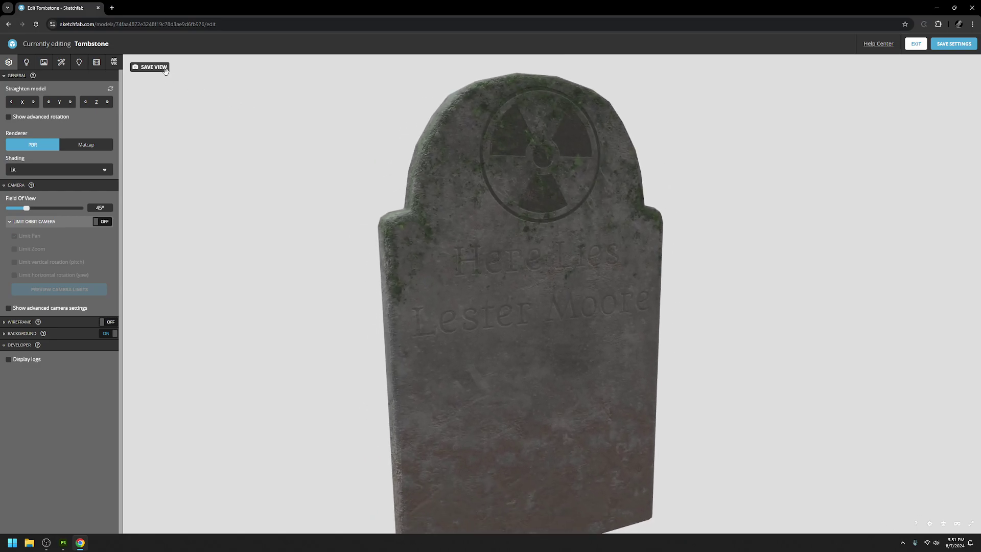
pyautogui.click(163, 70)
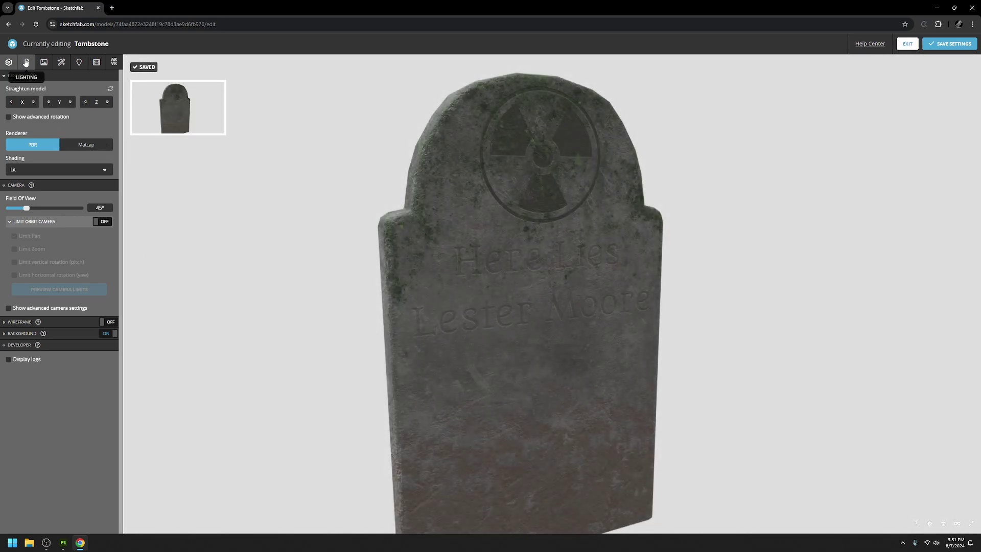
# Step: Set the Background type to Image and apply the dirty_dark image
pyautogui.click(53, 334)
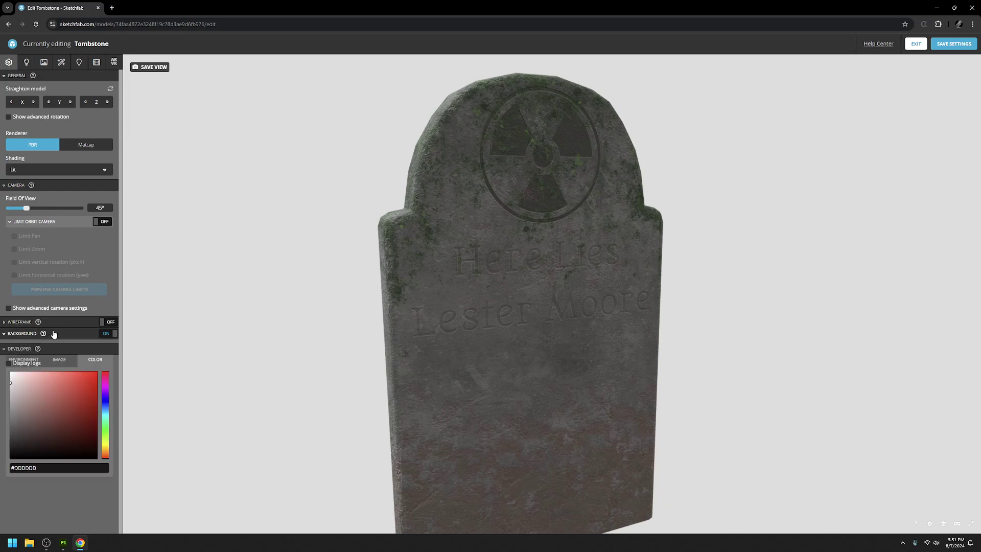
pyautogui.click(53, 334)
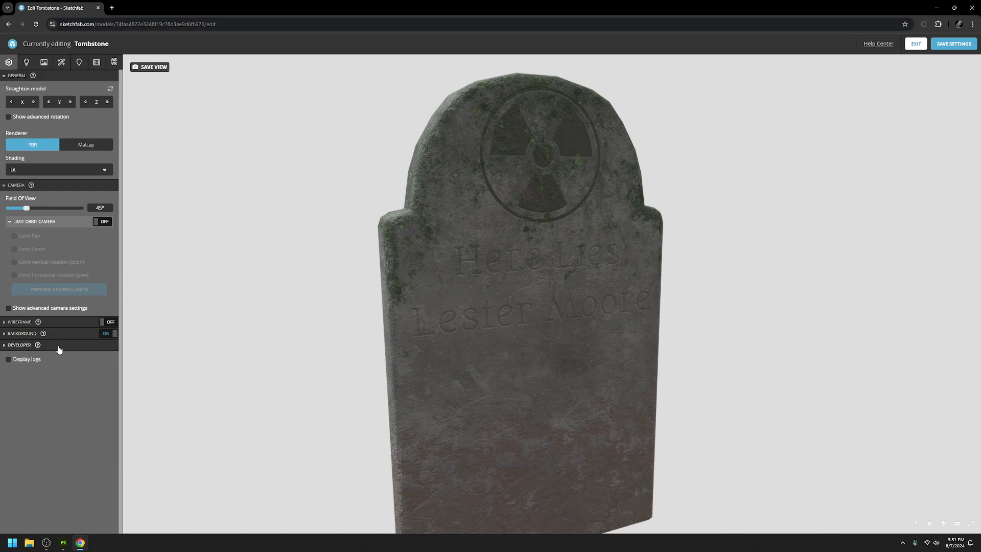
pyautogui.click(62, 335)
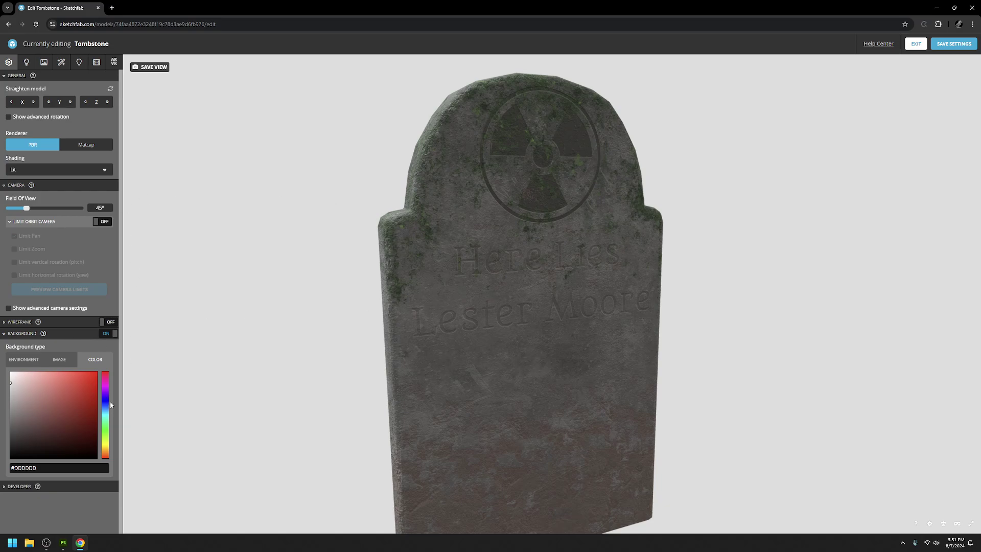
pyautogui.click(17, 361)
pyautogui.click(59, 359)
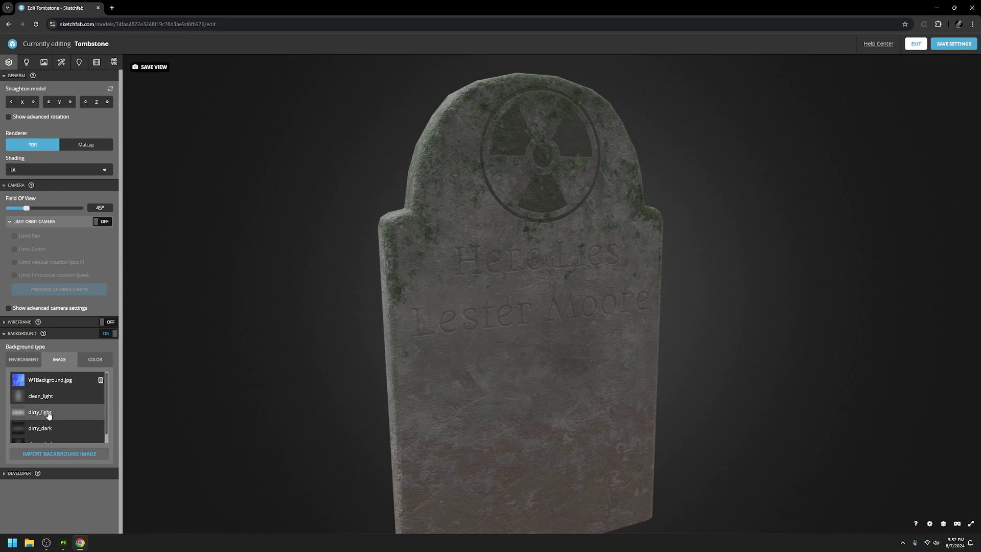
pyautogui.click(49, 415)
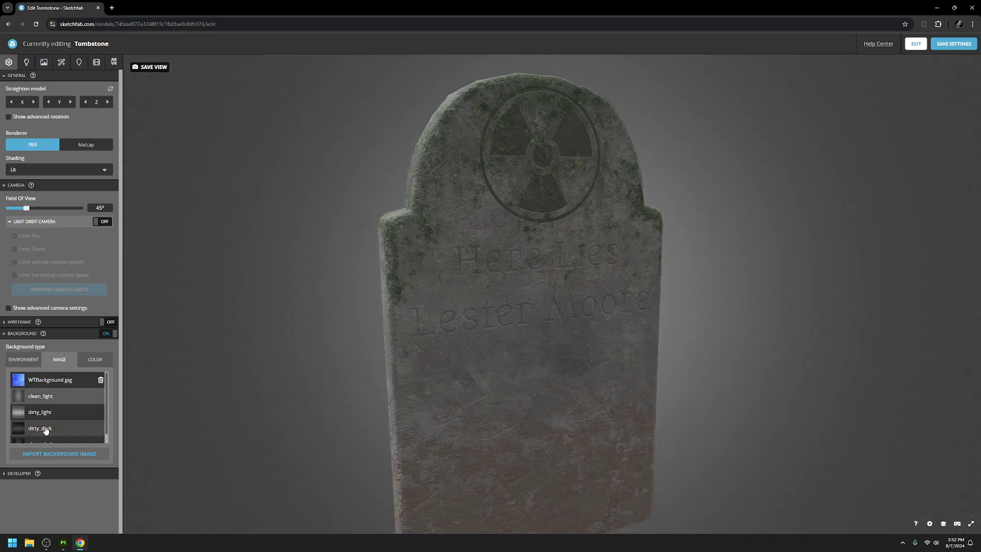
pyautogui.click(46, 429)
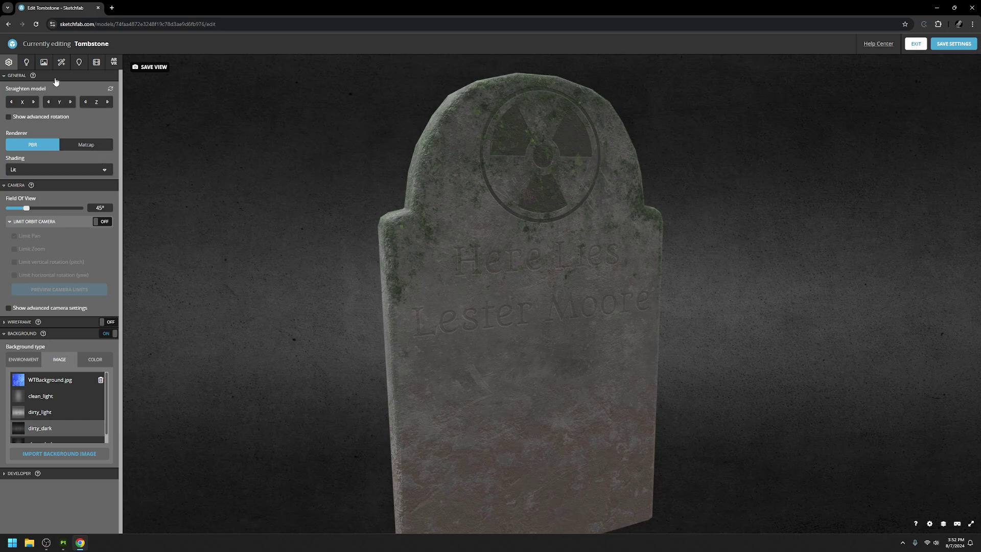
# Step: Set the Industrial Room environment orientation to 360° and brightness to about 2.53
pyautogui.click(26, 62)
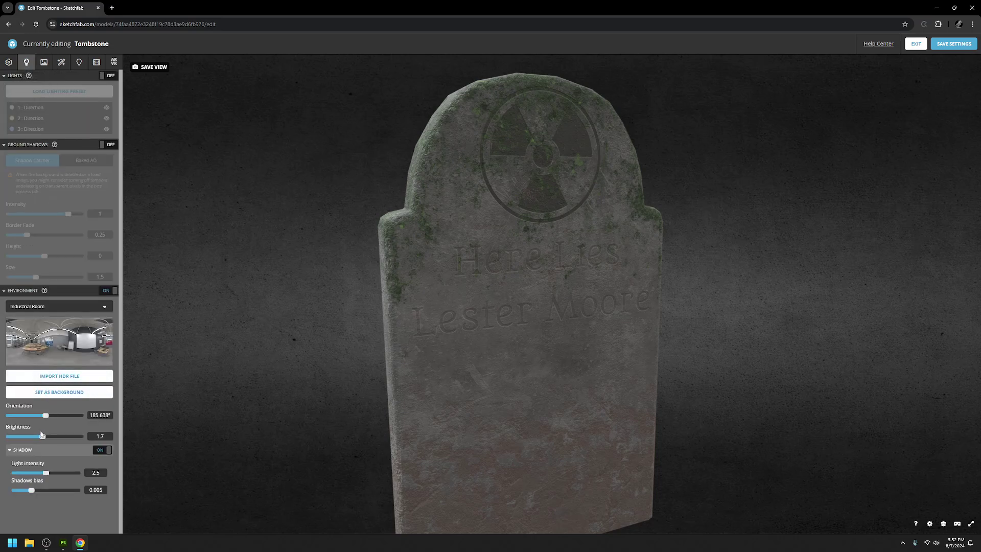
pyautogui.moveTo(48, 416); pyautogui.dragTo(51, 417)
pyautogui.moveTo(75, 420)
pyautogui.mouseDown()
pyautogui.moveTo(88, 422)
pyautogui.moveTo(42, 424)
pyautogui.moveTo(92, 428)
pyautogui.mouseUp()
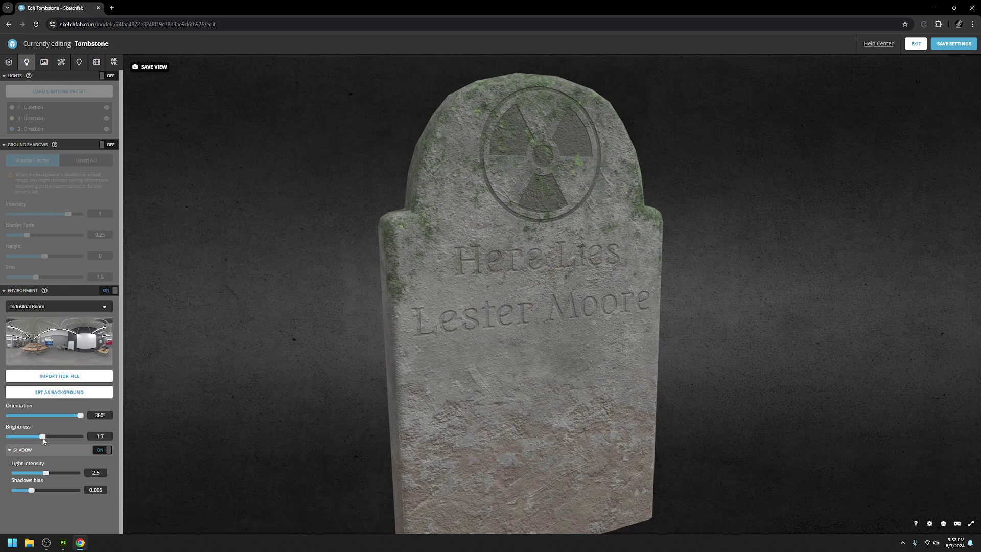
pyautogui.moveTo(43, 438)
pyautogui.mouseDown()
pyautogui.moveTo(54, 439)
pyautogui.moveTo(30, 438)
pyautogui.moveTo(47, 438)
pyautogui.mouseUp()
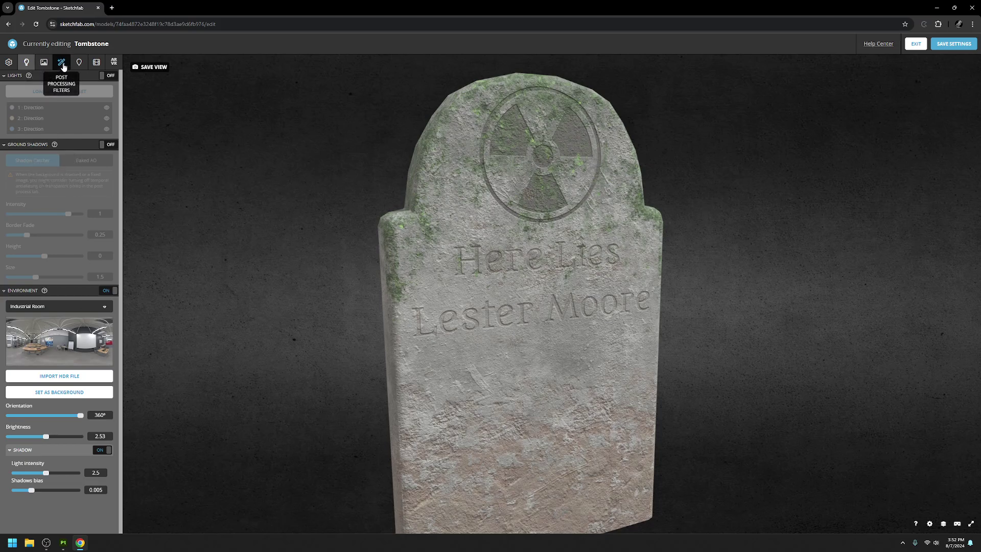
# Step: Turn on the SSAO and Vignette post-processing filters
pyautogui.click(63, 66)
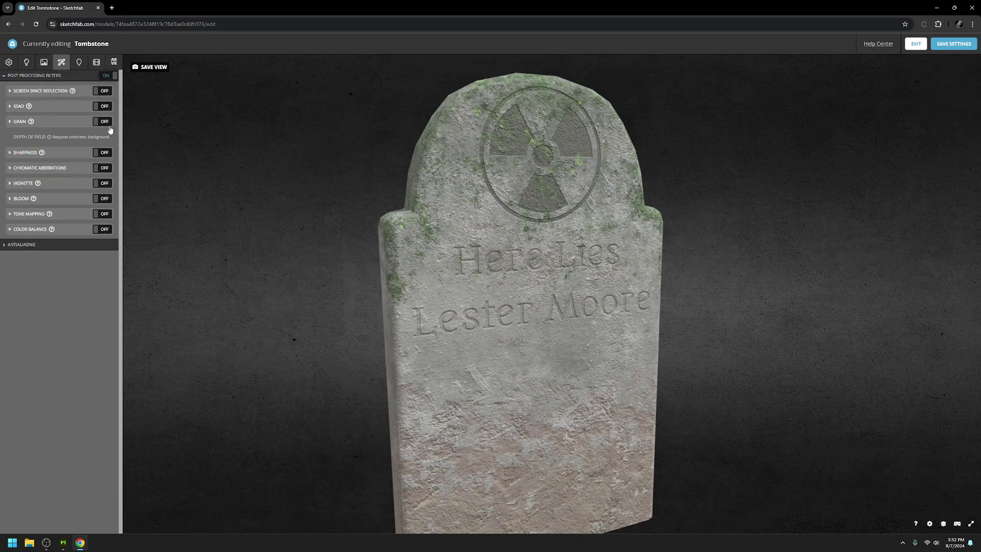
pyautogui.click(104, 107)
pyautogui.click(105, 183)
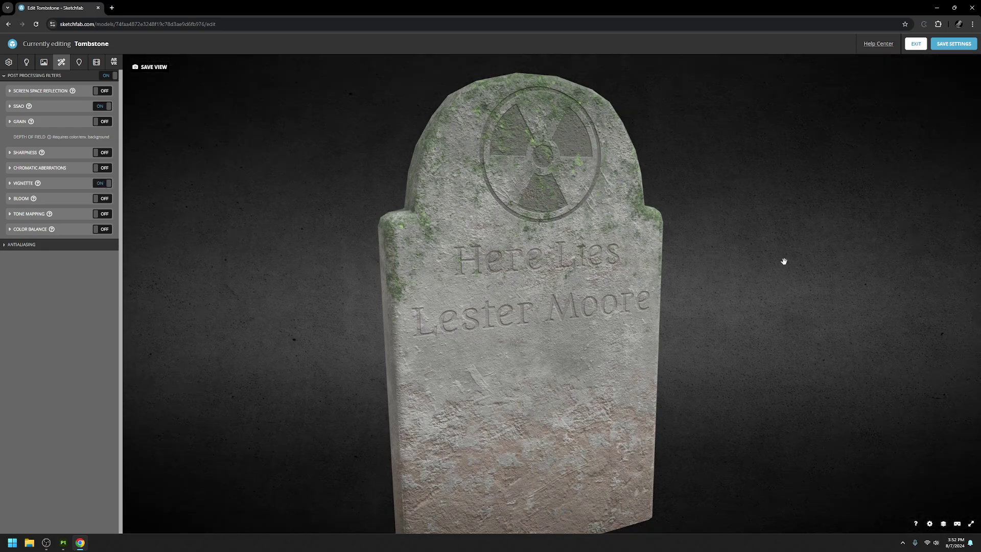
# Step: Reframe the tombstone in the viewer and save it as the default view
pyautogui.scroll(-5, 526, 252)
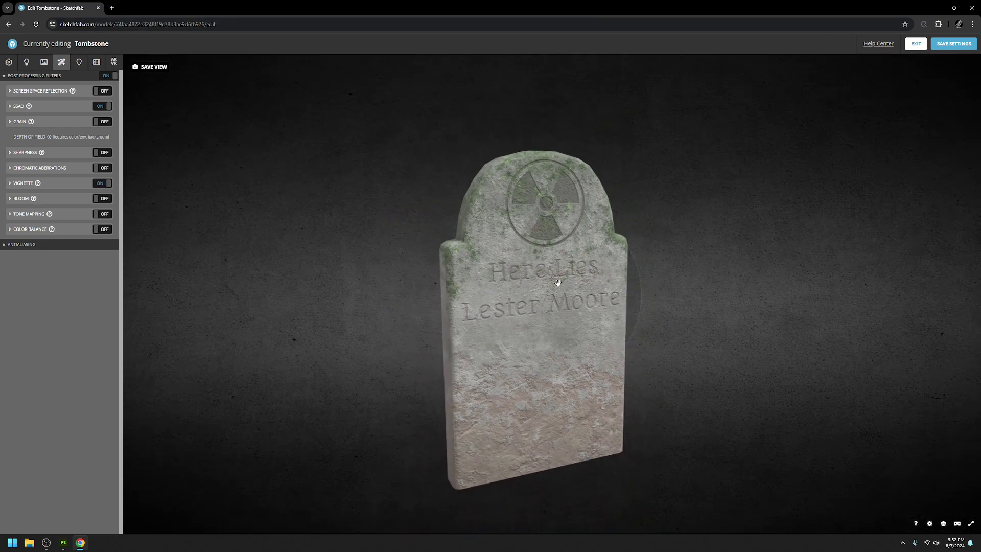
pyautogui.moveTo(556, 282); pyautogui.dragTo(556, 267, button='right')
pyautogui.scroll(4, 558, 264)
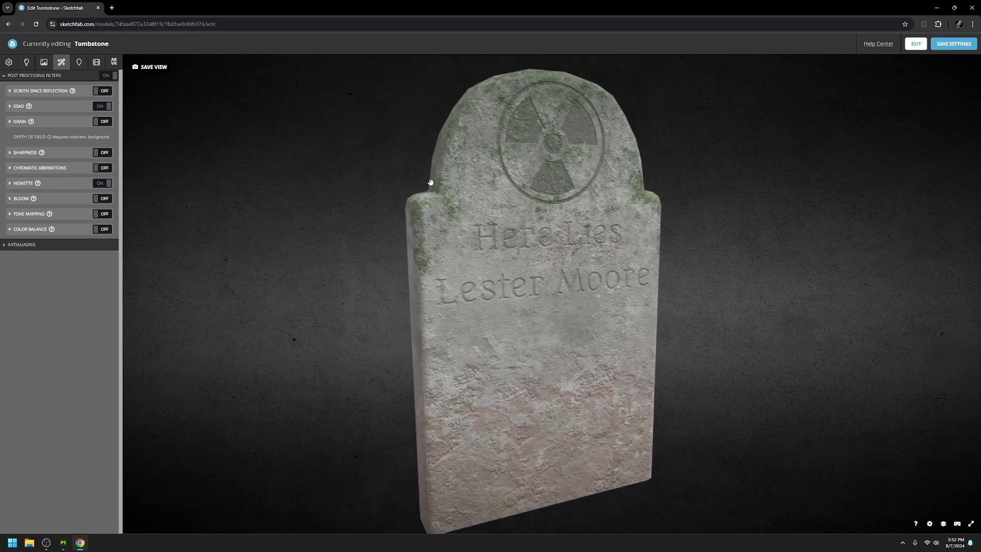
pyautogui.click(154, 67)
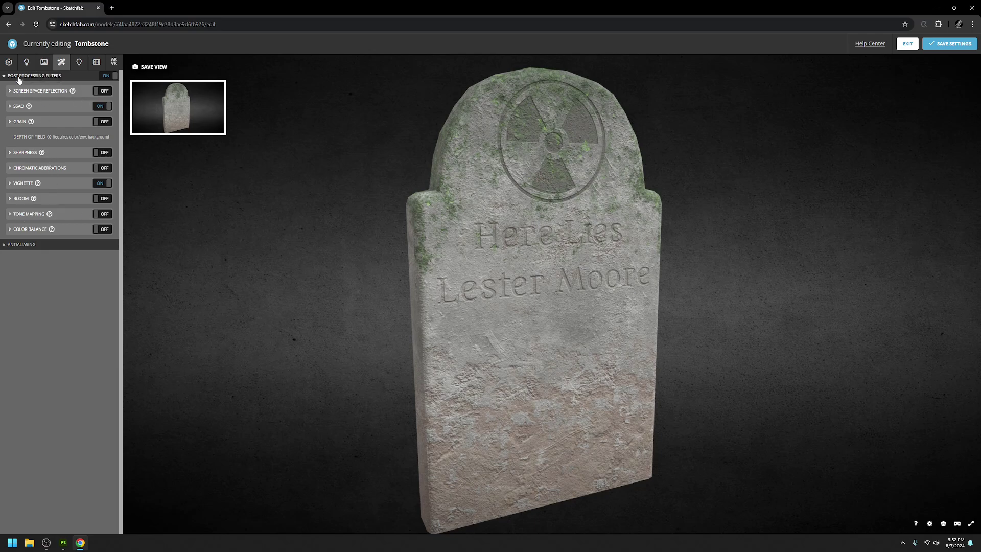
pyautogui.click(45, 62)
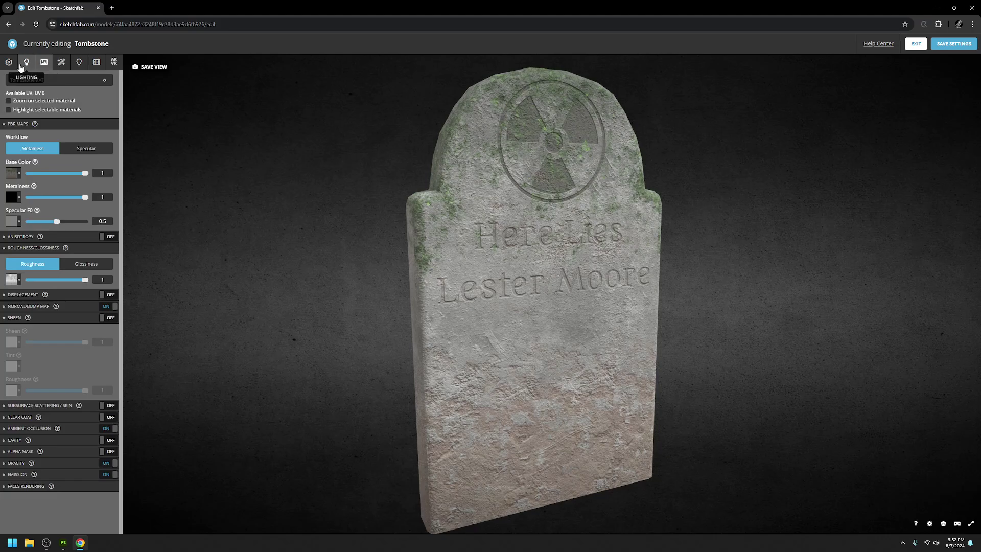
# Step: Save all 3D settings and exit the editor to the Tombstone model page
pyautogui.click(24, 63)
pyautogui.click(9, 62)
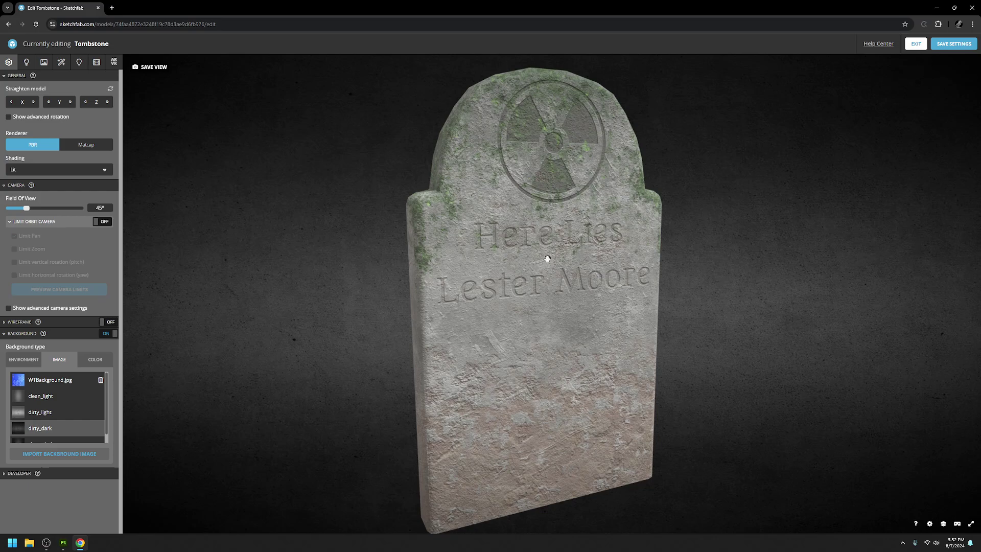
pyautogui.click(954, 44)
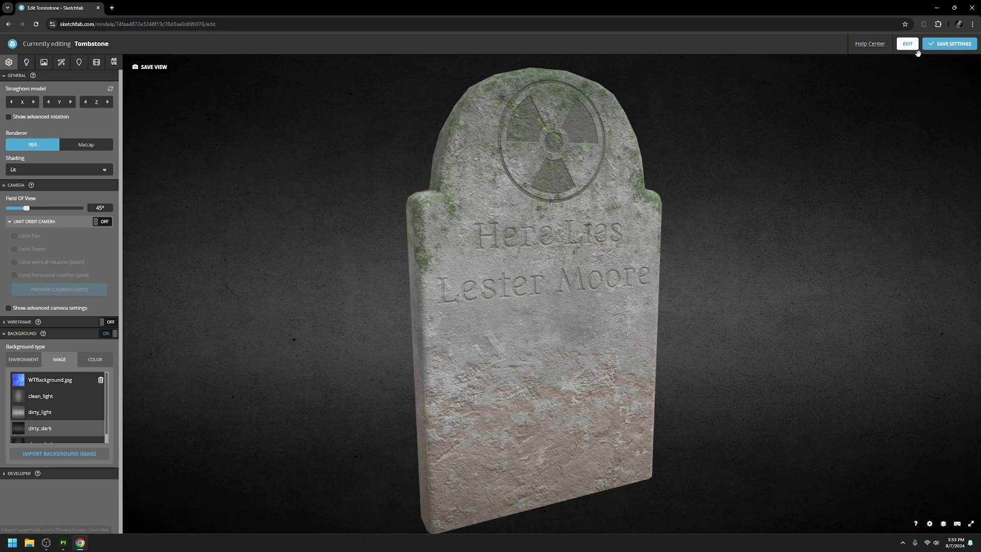
pyautogui.click(910, 45)
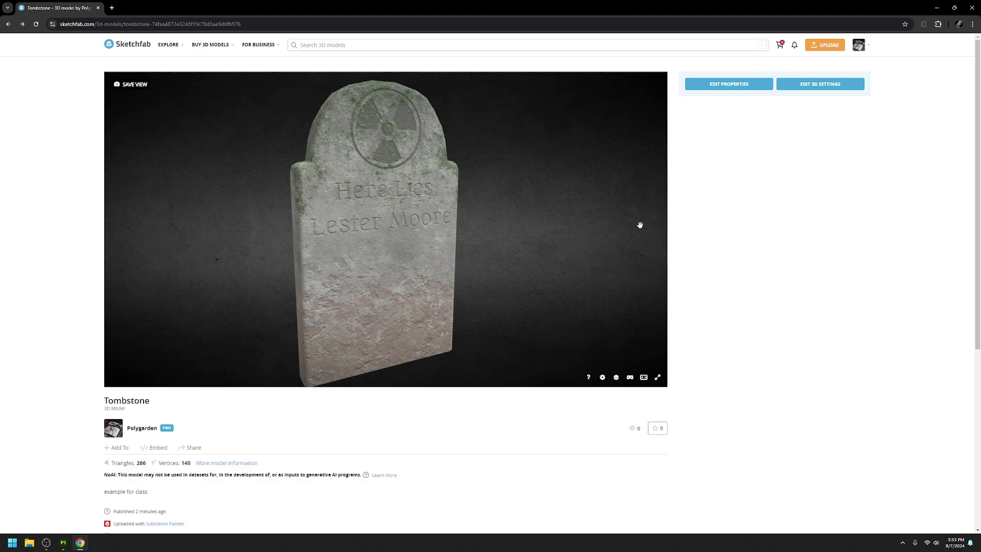
# Step: Check the model's properties, return to its public page and copy the direct share link
pyautogui.click(739, 85)
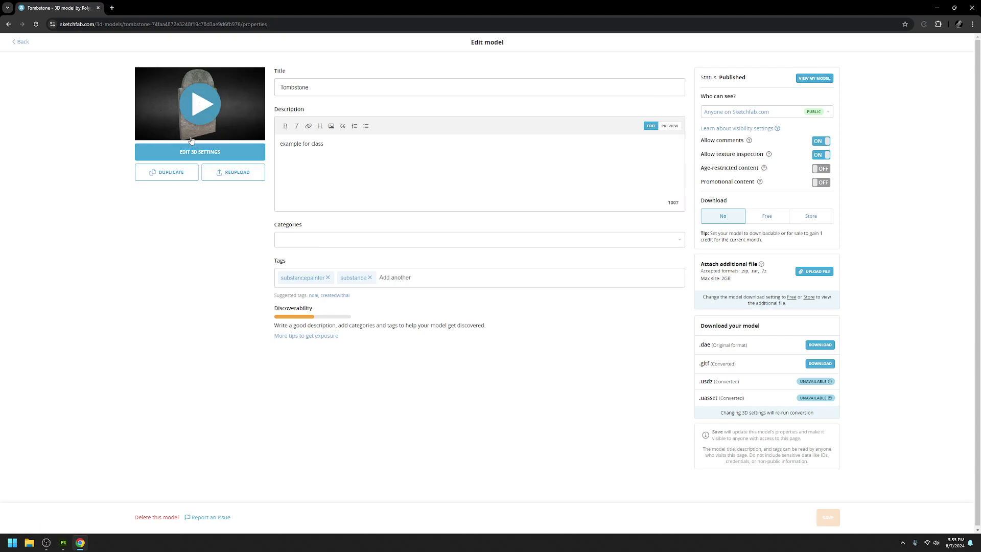
pyautogui.click(811, 79)
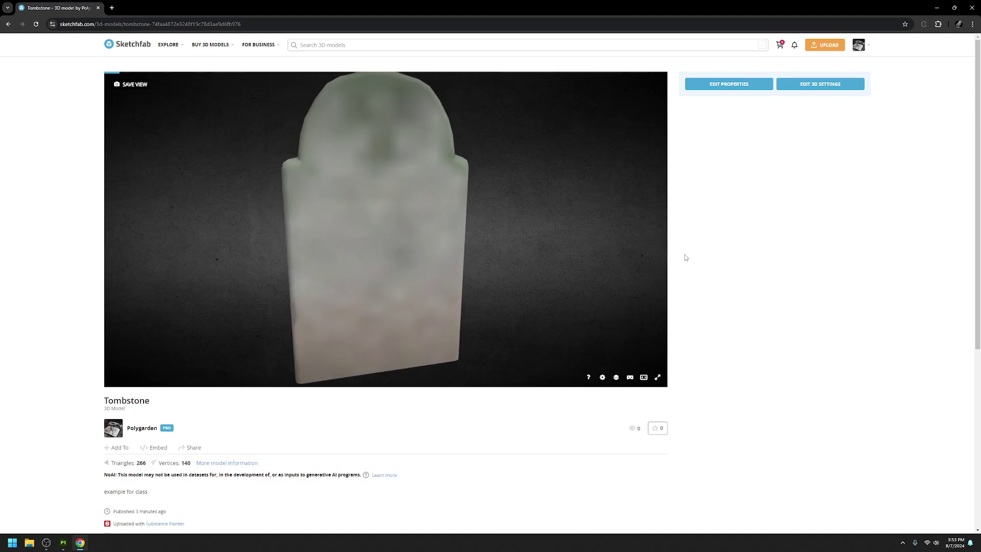
pyautogui.click(192, 447)
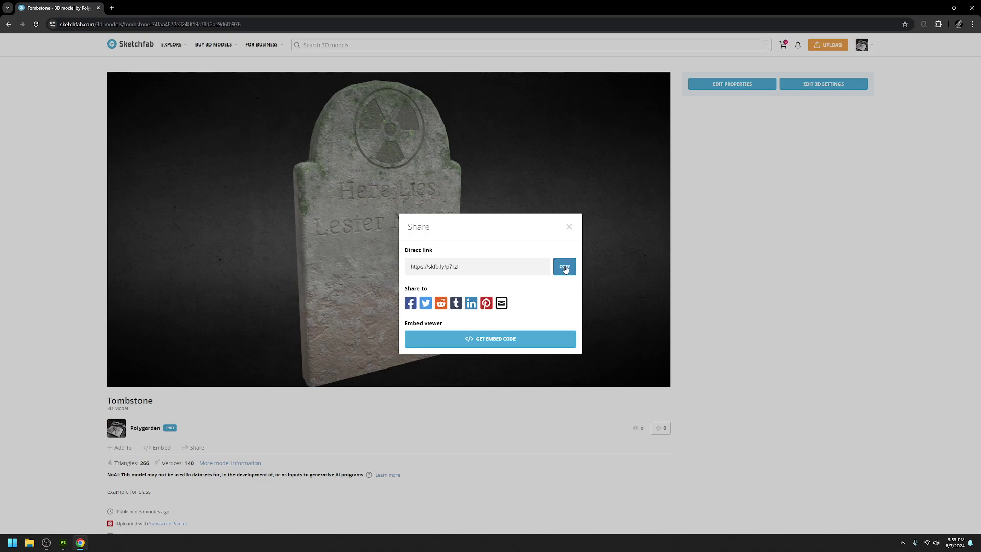
pyautogui.click(564, 267)
pyautogui.click(568, 226)
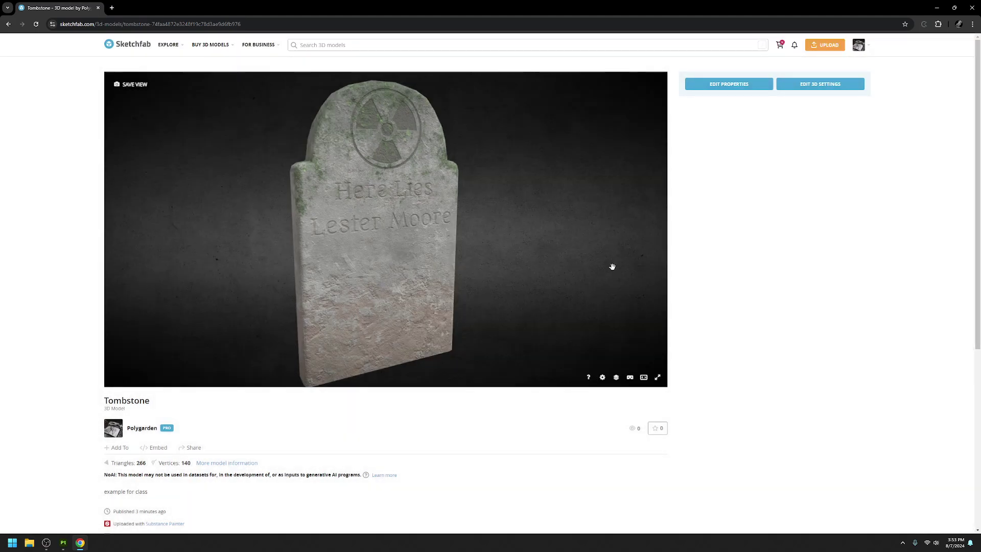